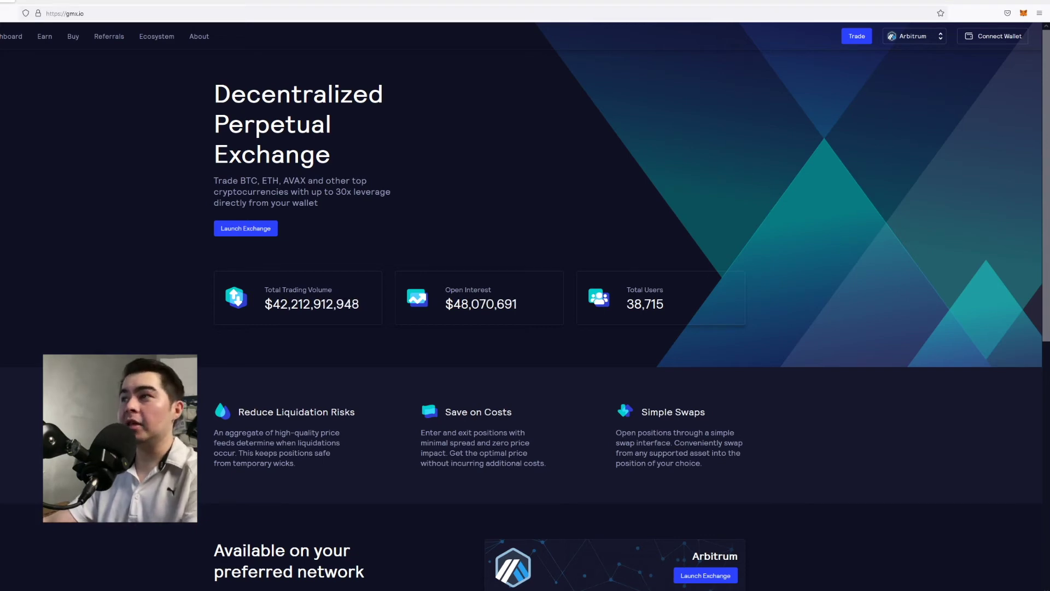
Switch from the gmx.io tab to the metamask.io website tab.
key("ctrl+Tab")
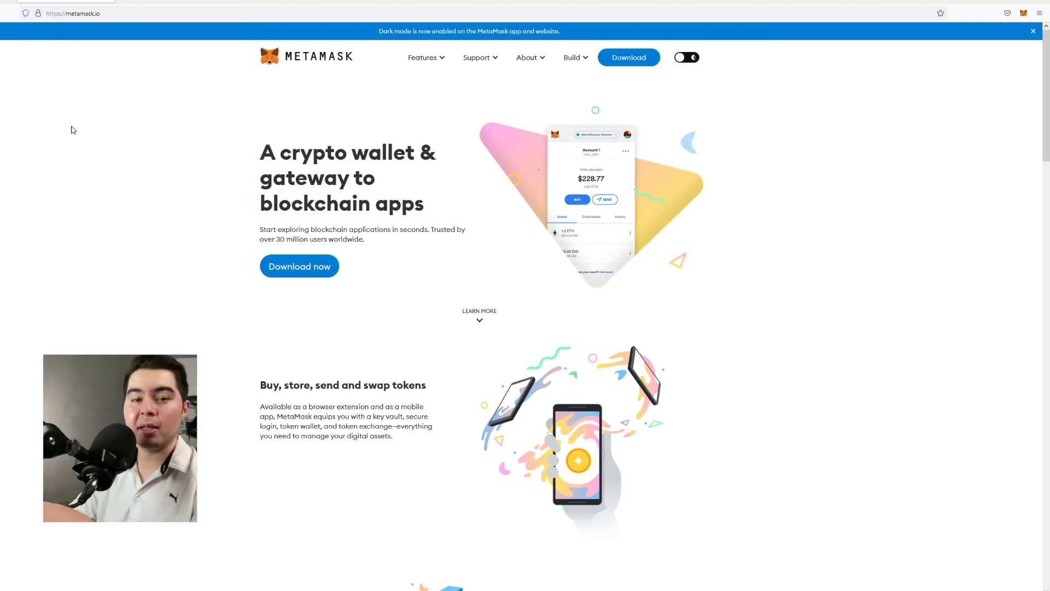
Switch back to the gmx.io exchange home page tab.
key("ctrl+Tab")
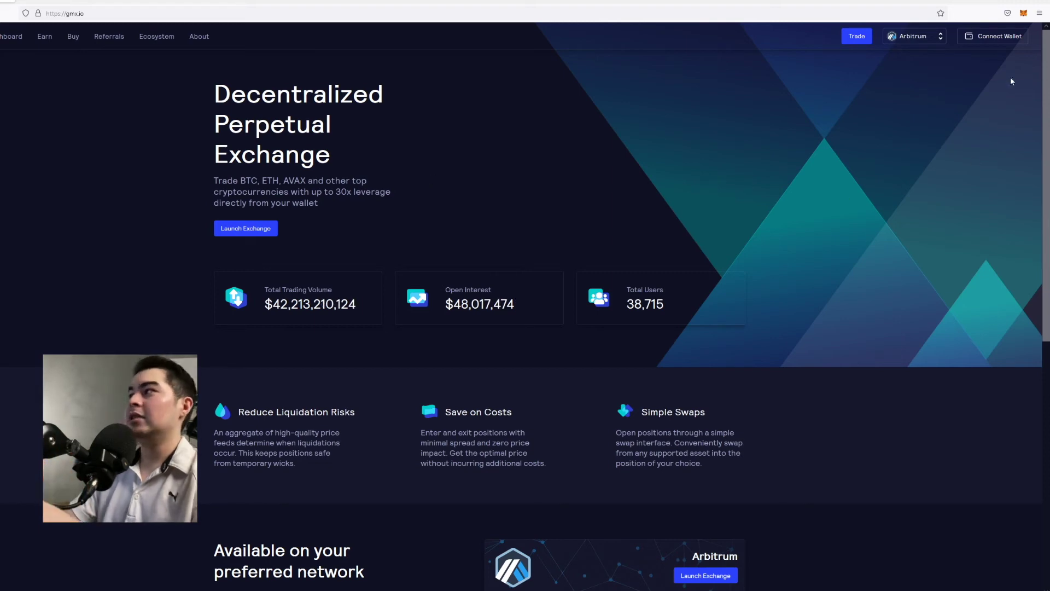
Connect the MetaMask account to gmx.io, approving it in the extension, then close the Connect Wallet dialog.
left_click(1004, 38)
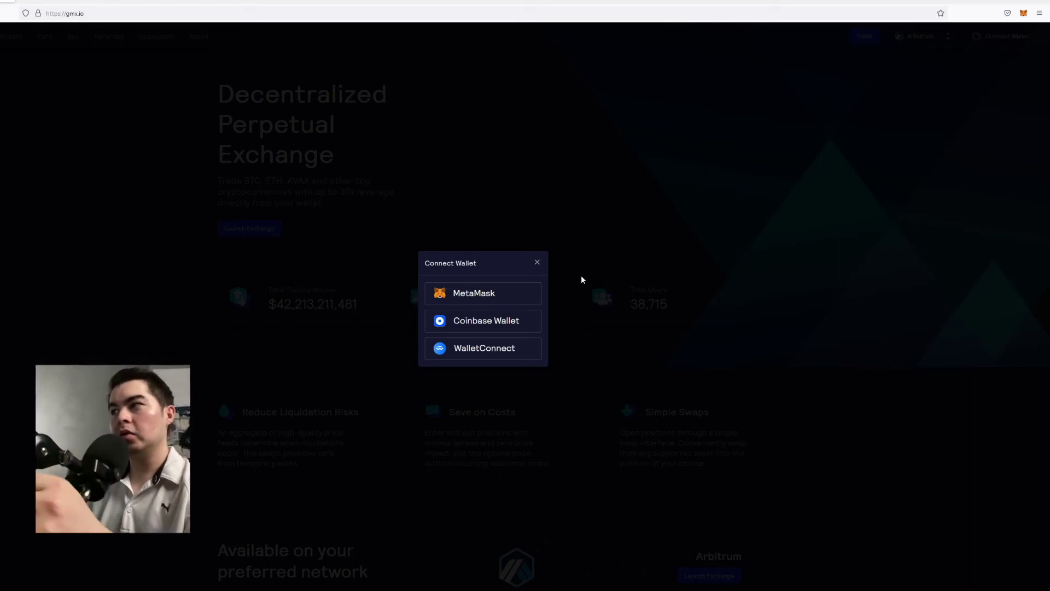
left_click(506, 301)
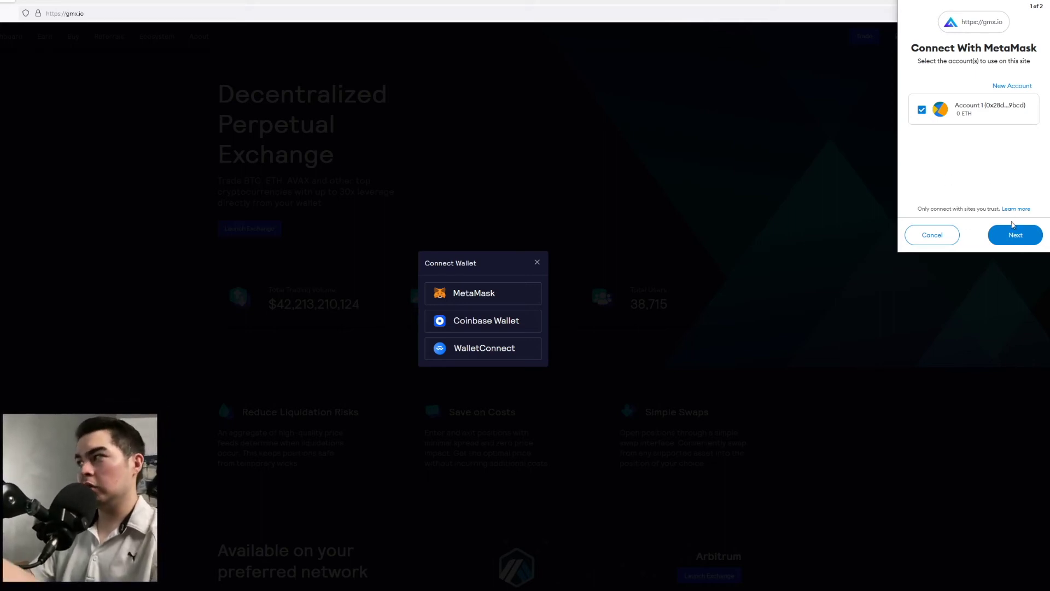
left_click(1016, 236)
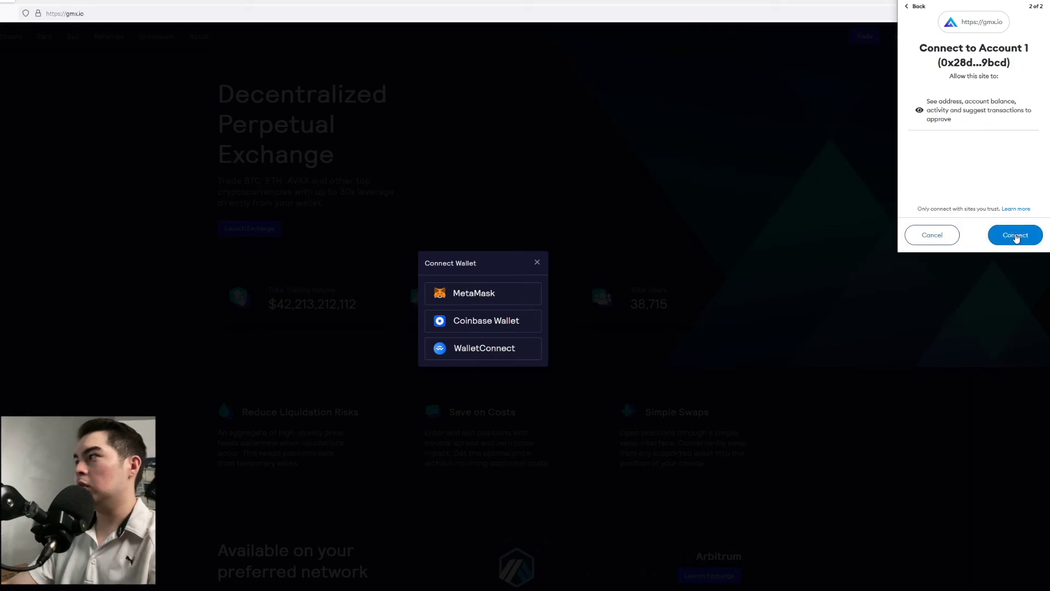
left_click(1016, 235)
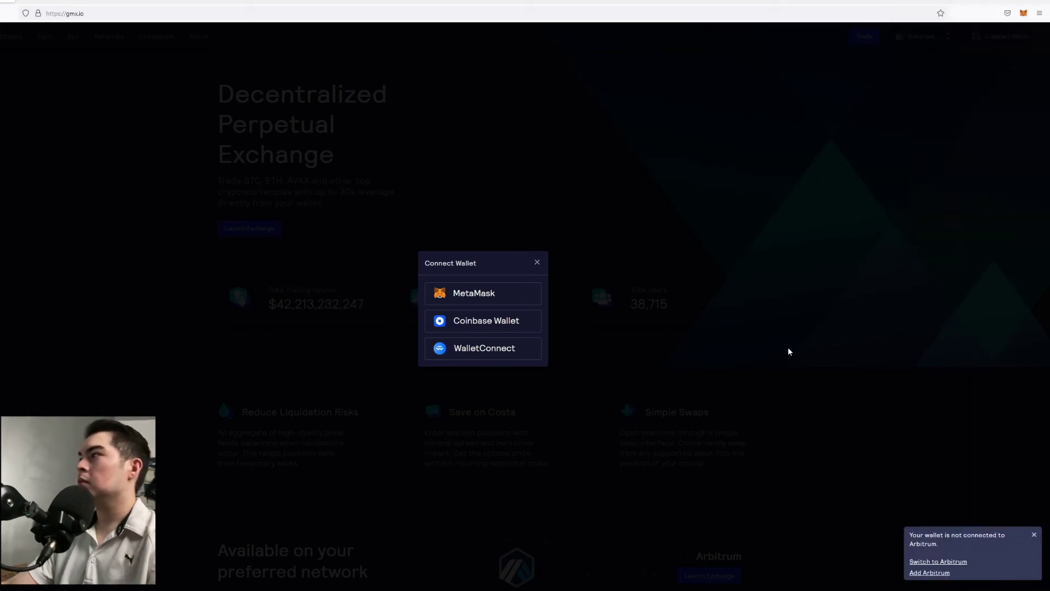
left_click(537, 263)
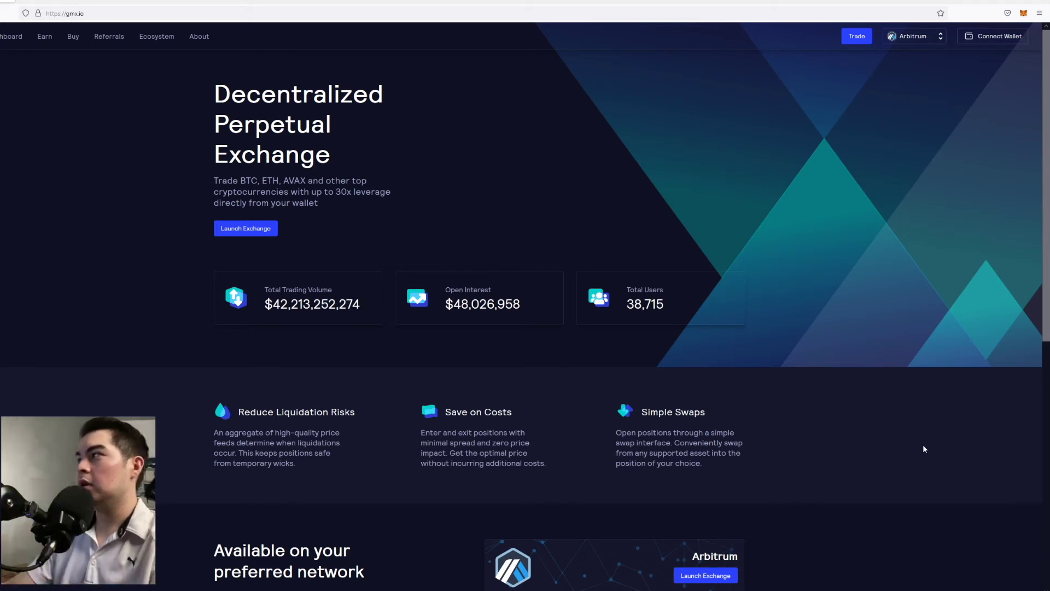
Reconnect MetaMask, approve adding the Arbitrum network, and switch the wallet onto Arbitrum.
left_click(993, 37)
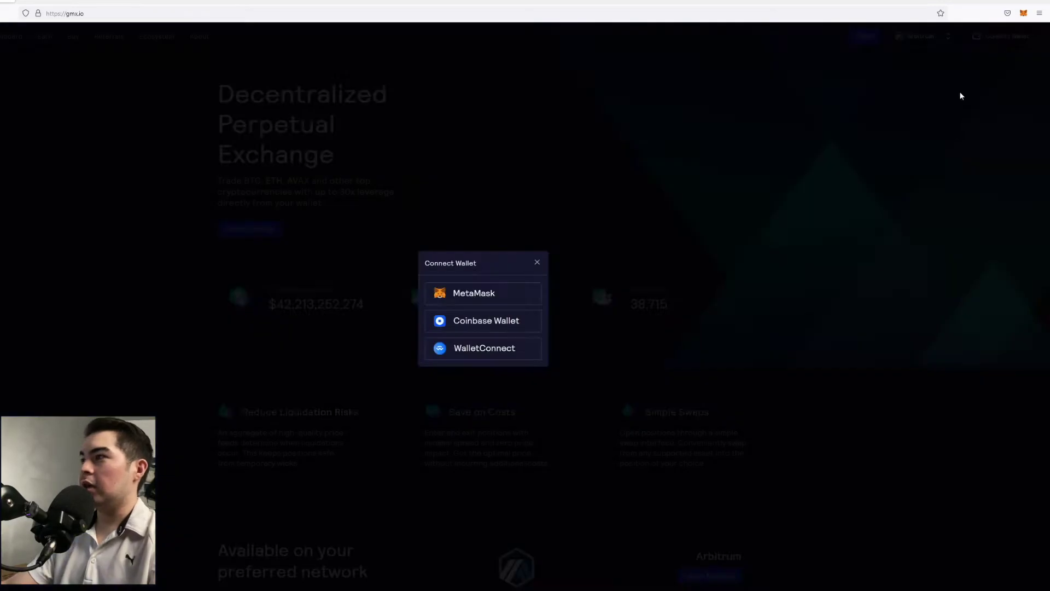
left_click(446, 299)
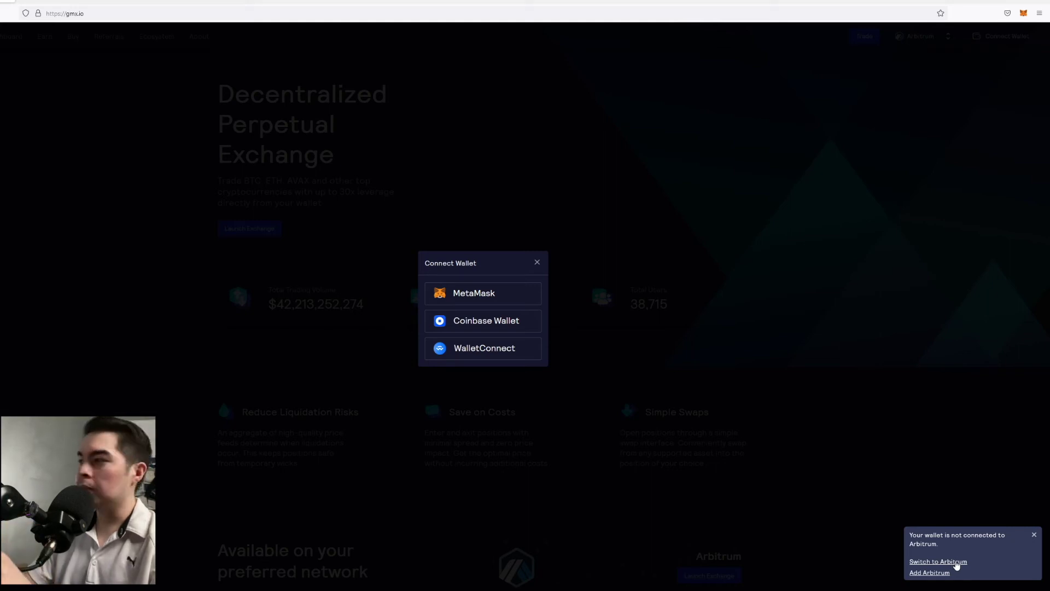
left_click(955, 562)
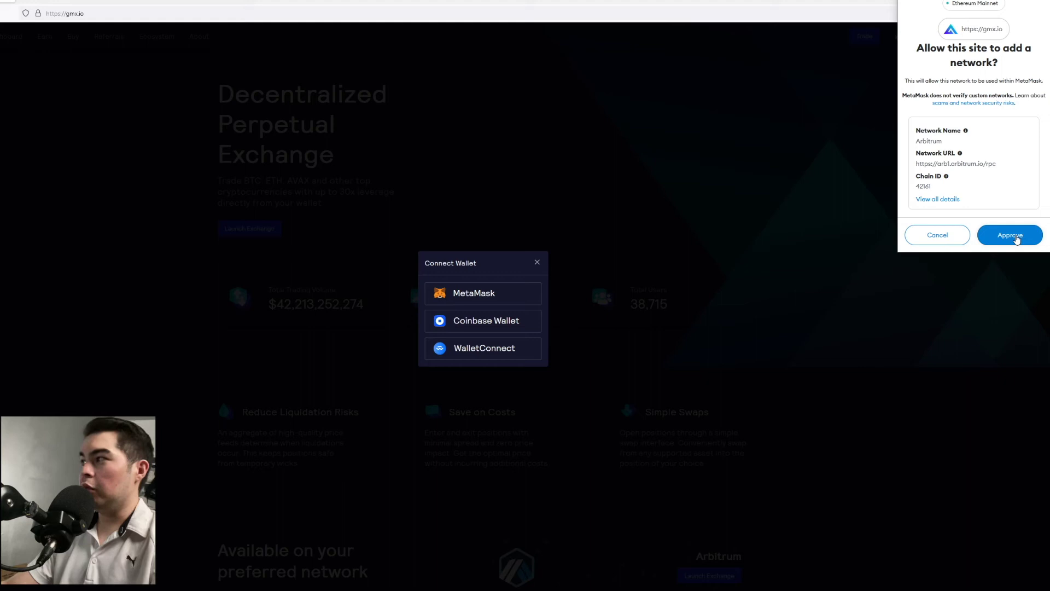
left_click(1017, 240)
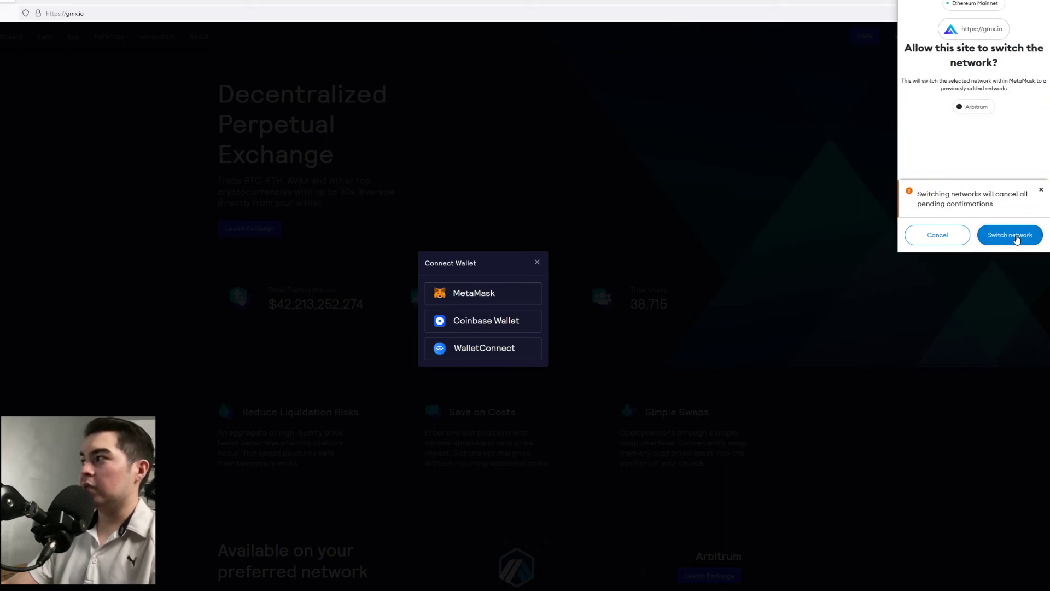
left_click(1016, 240)
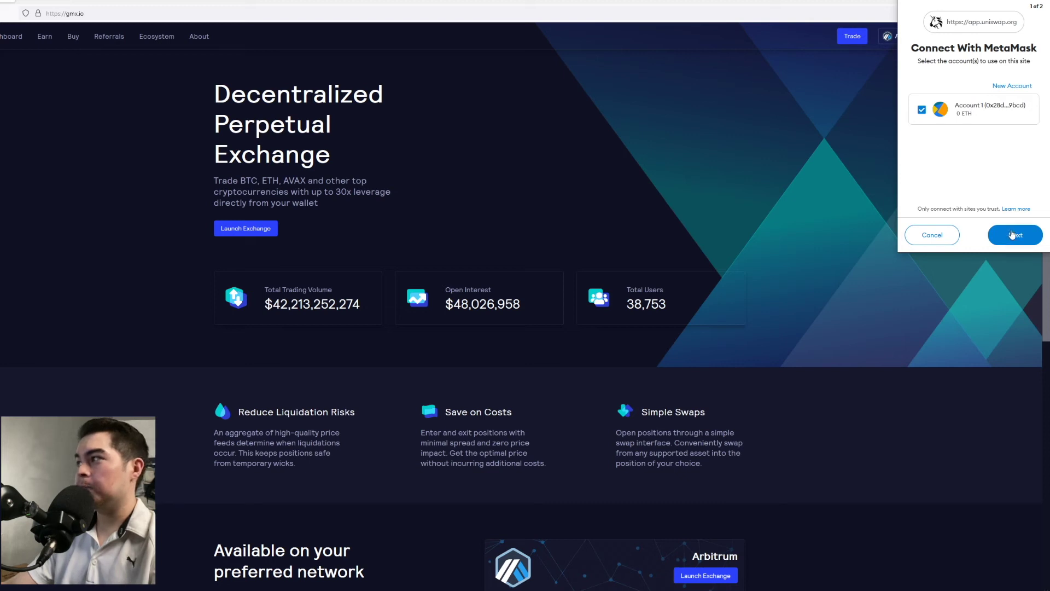
left_click(1013, 237)
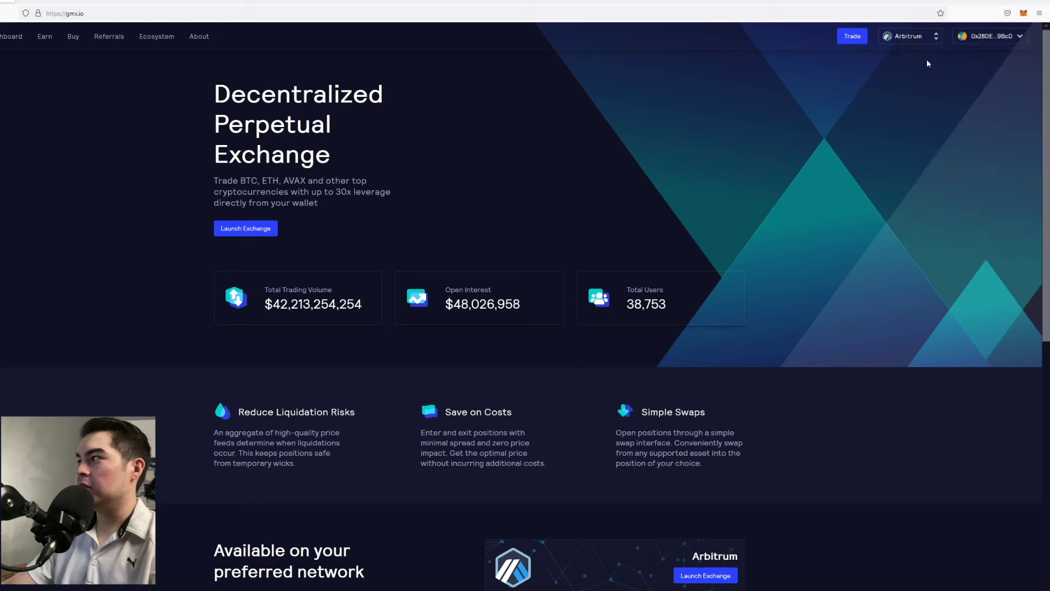
left_click(990, 36)
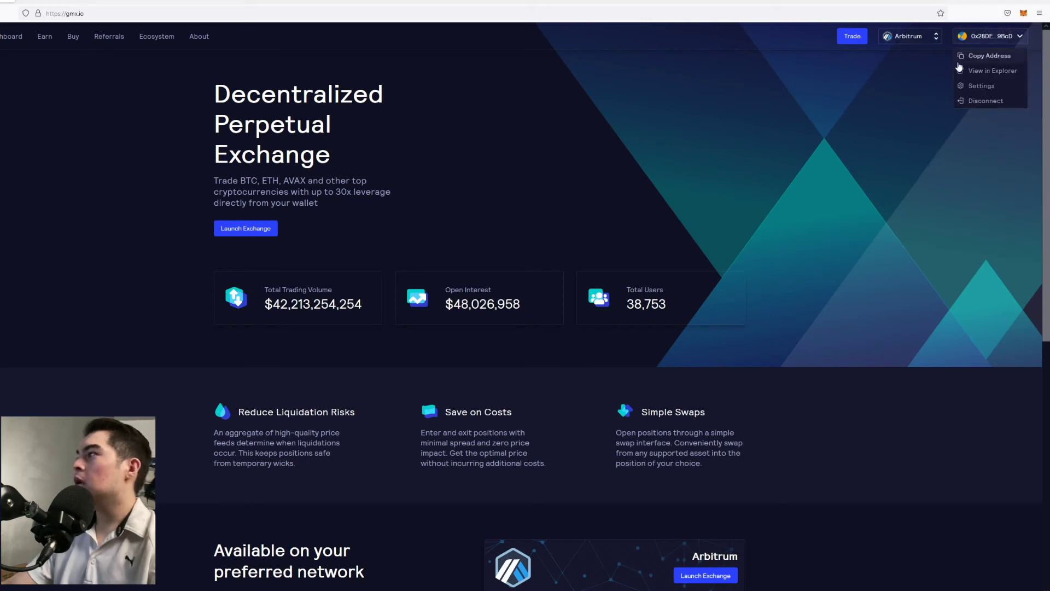
left_click(904, 57)
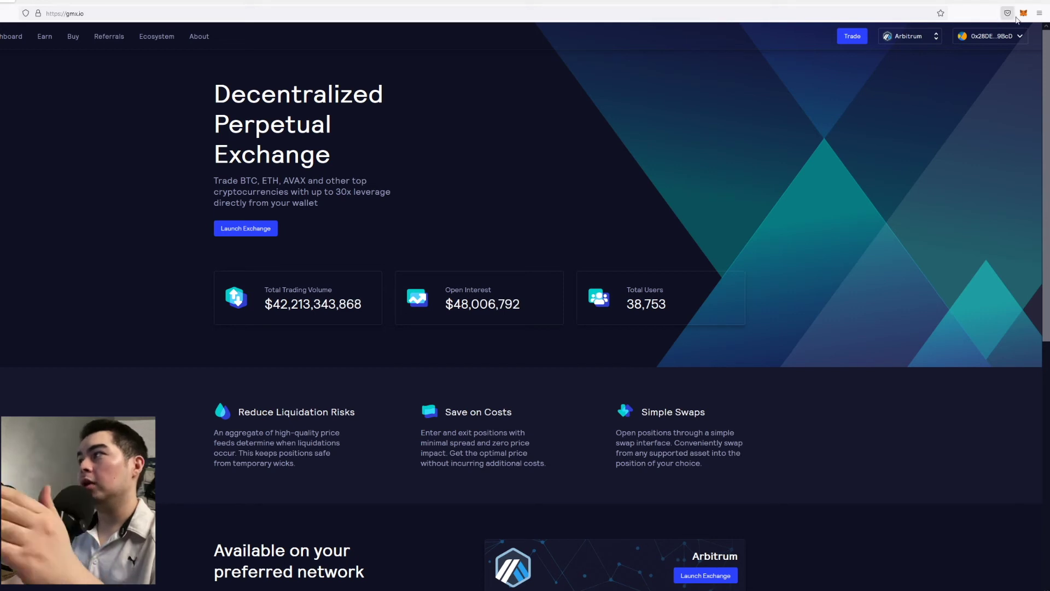
left_click(1022, 13)
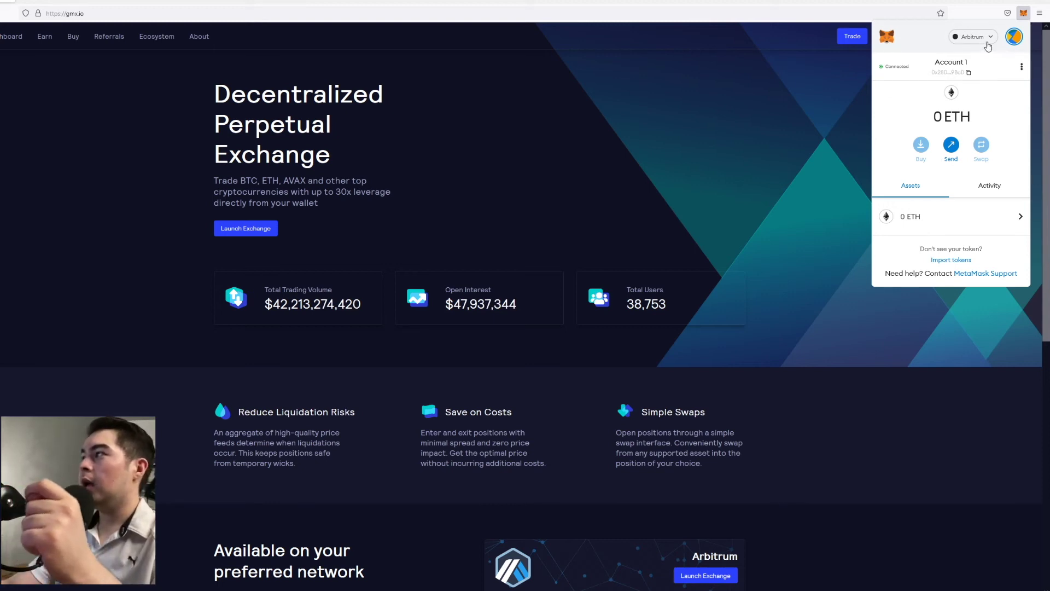
left_click(987, 45)
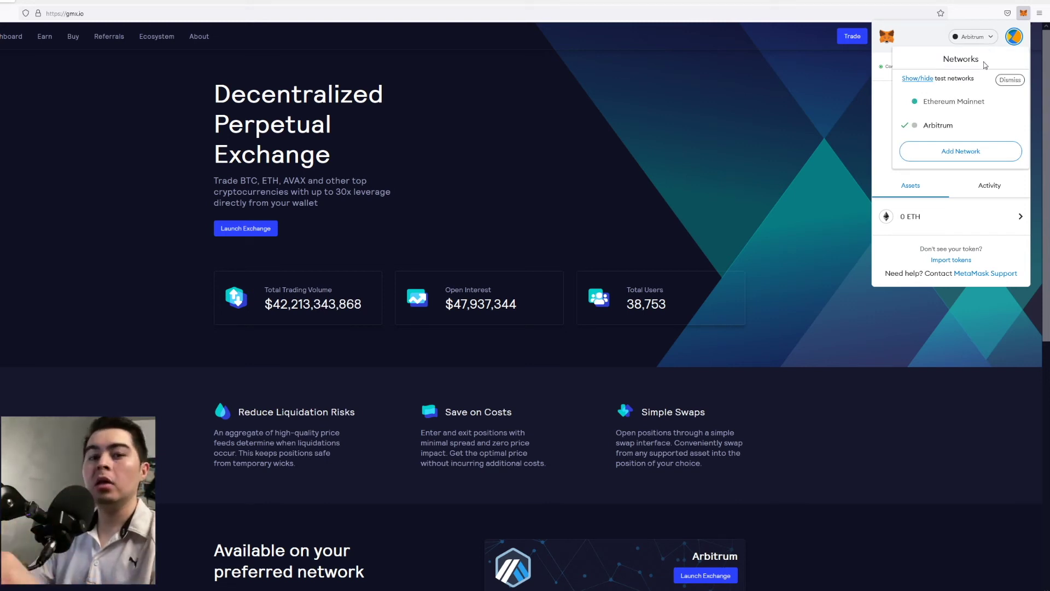
left_click(977, 105)
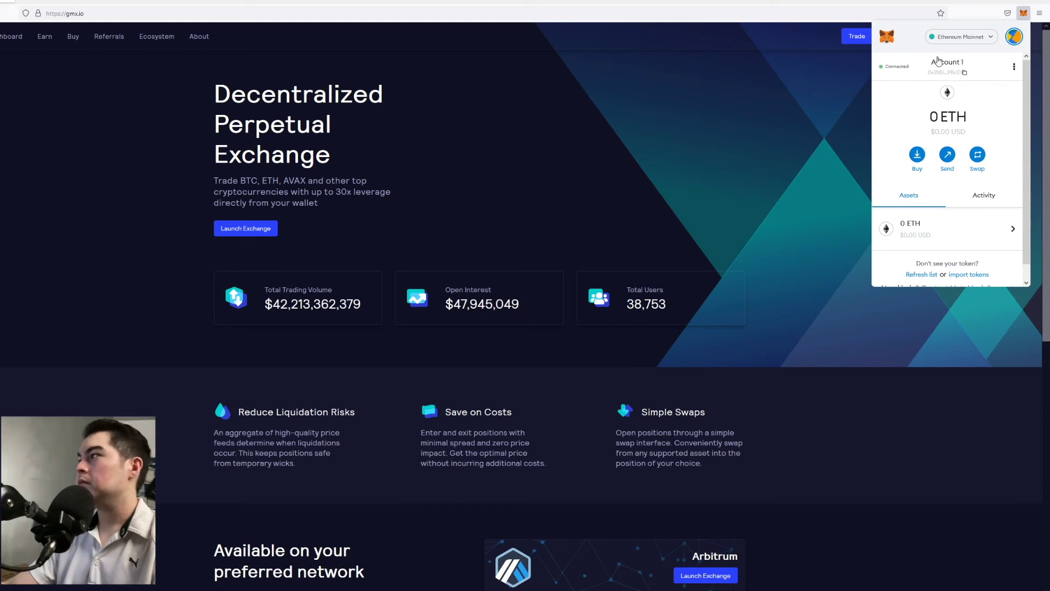
left_click(986, 37)
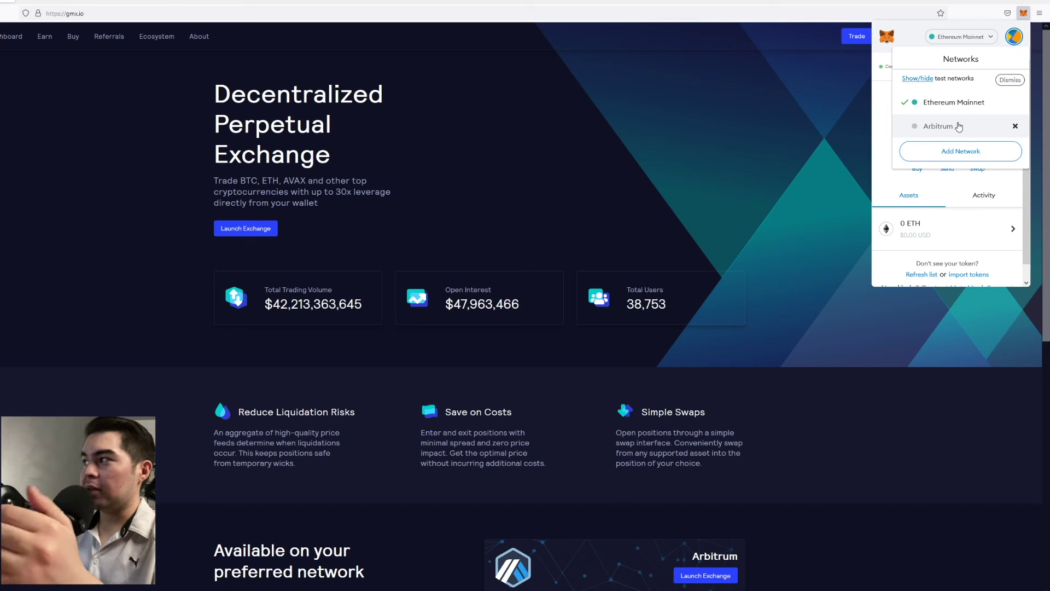
left_click(958, 126)
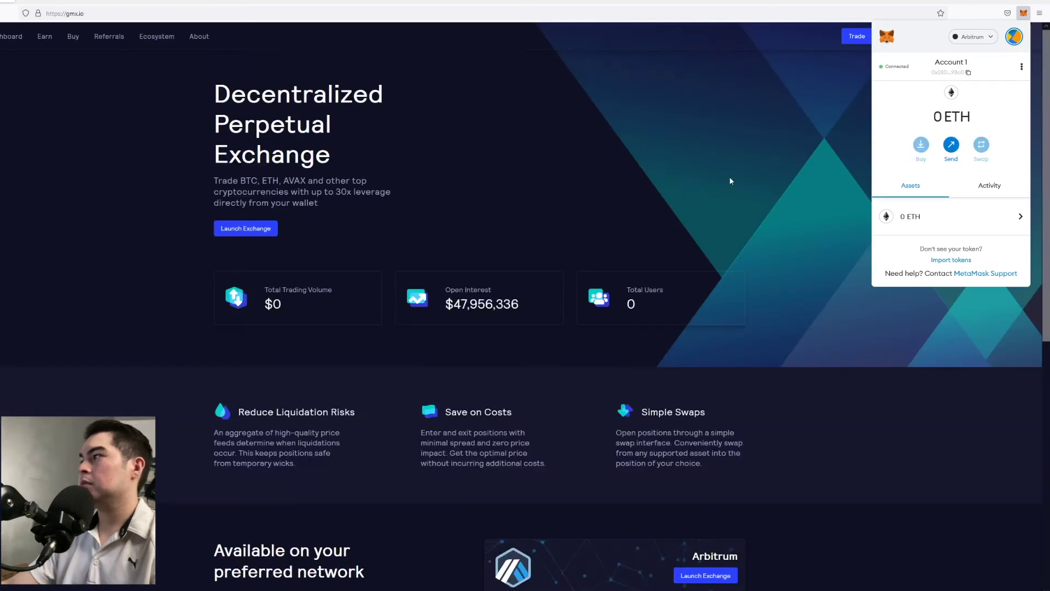
left_click(553, 152)
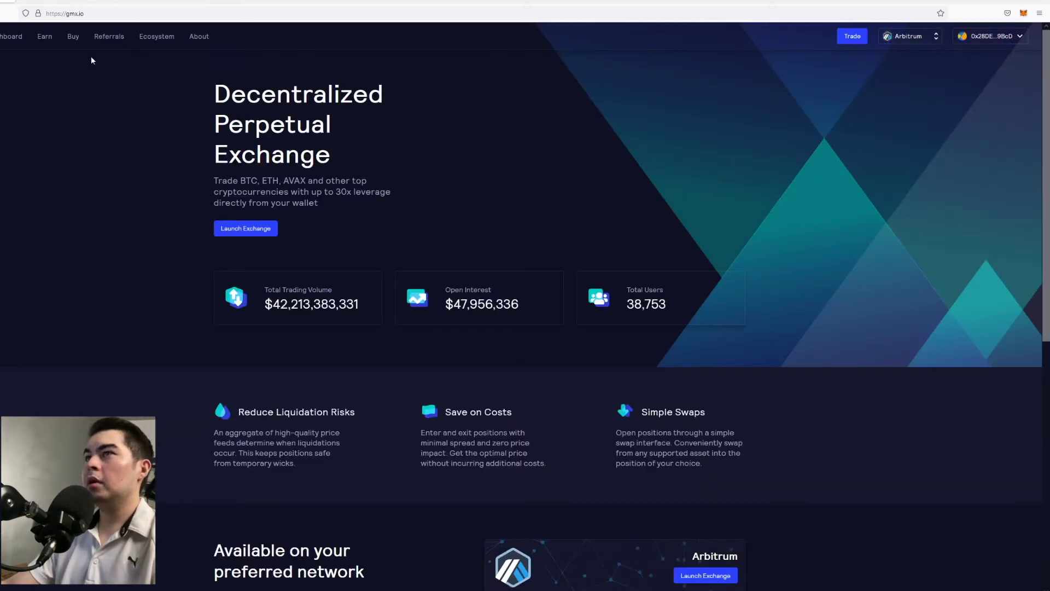
Go to GMX's Earn page showing GMX and GLP staking details.
left_click(43, 37)
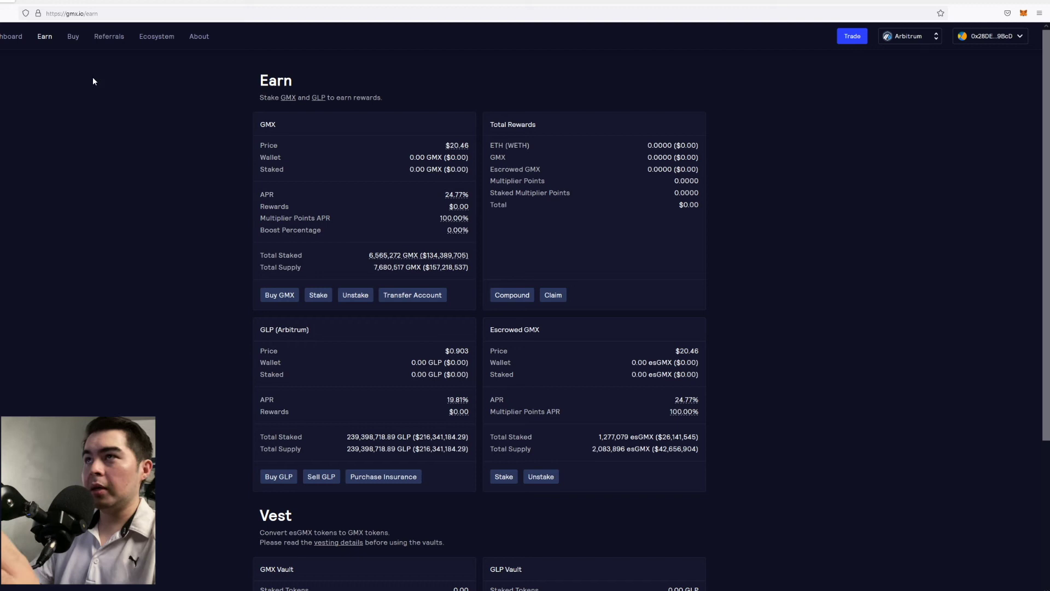
Open the Buy page and choose Buy on Arbitrum under the GMX card.
left_click(73, 36)
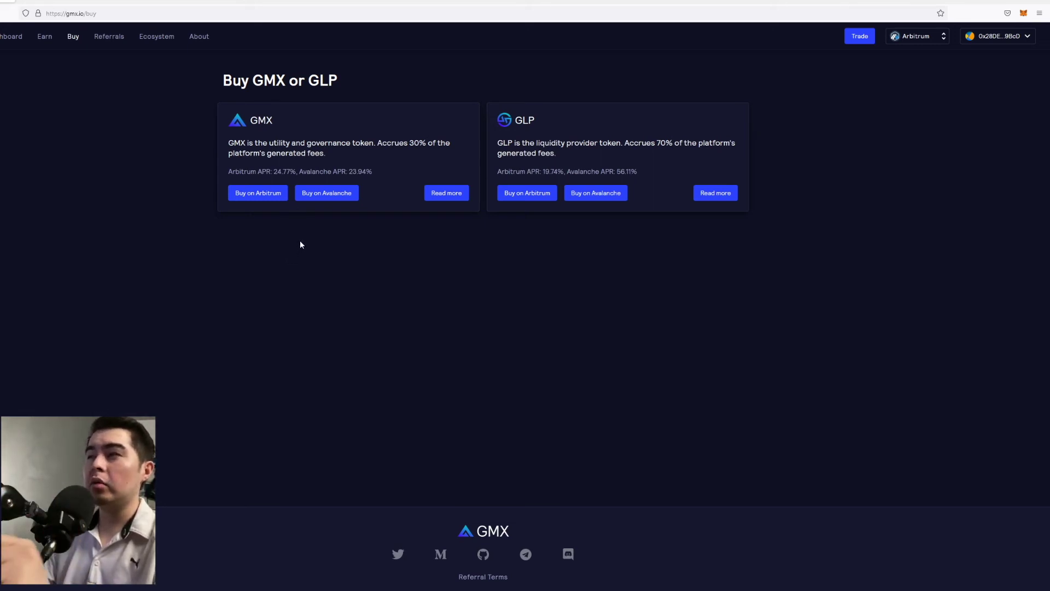
left_click(278, 198)
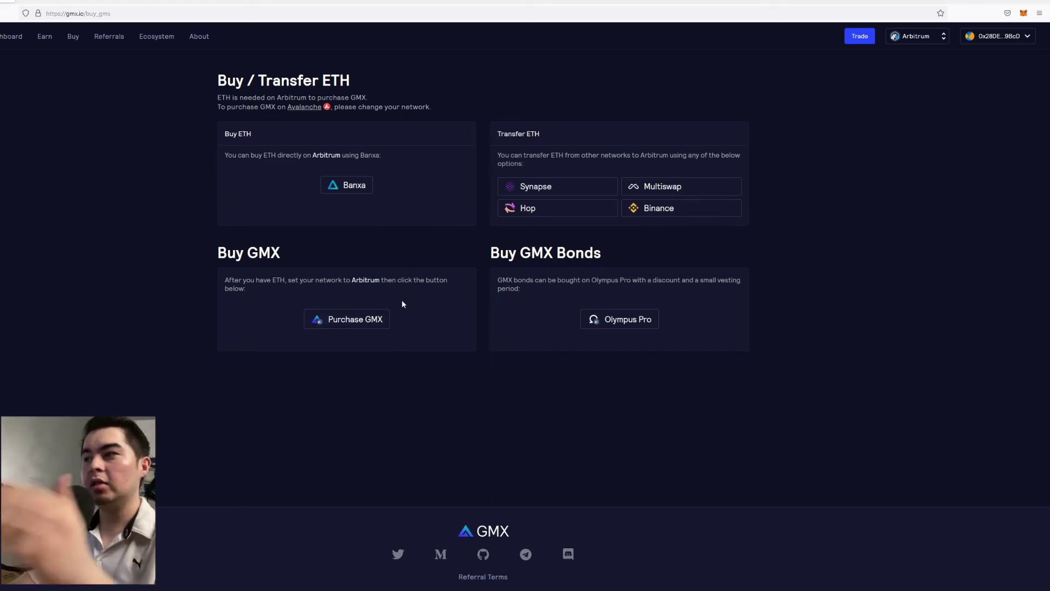
Use Purchase GMX to open the Uniswap ETH-to-GMX swap on Arbitrum.
left_click(371, 322)
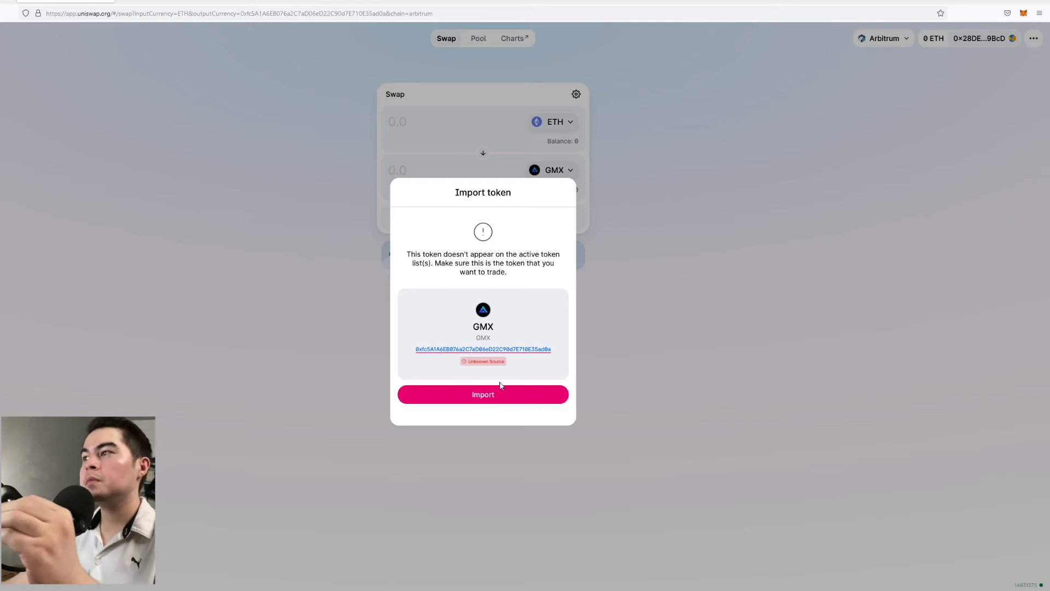
Import GMX, quote 0.1 ETH for 8.73953 GMX with details expanded, then return to GMX's Buy page.
left_click(527, 395)
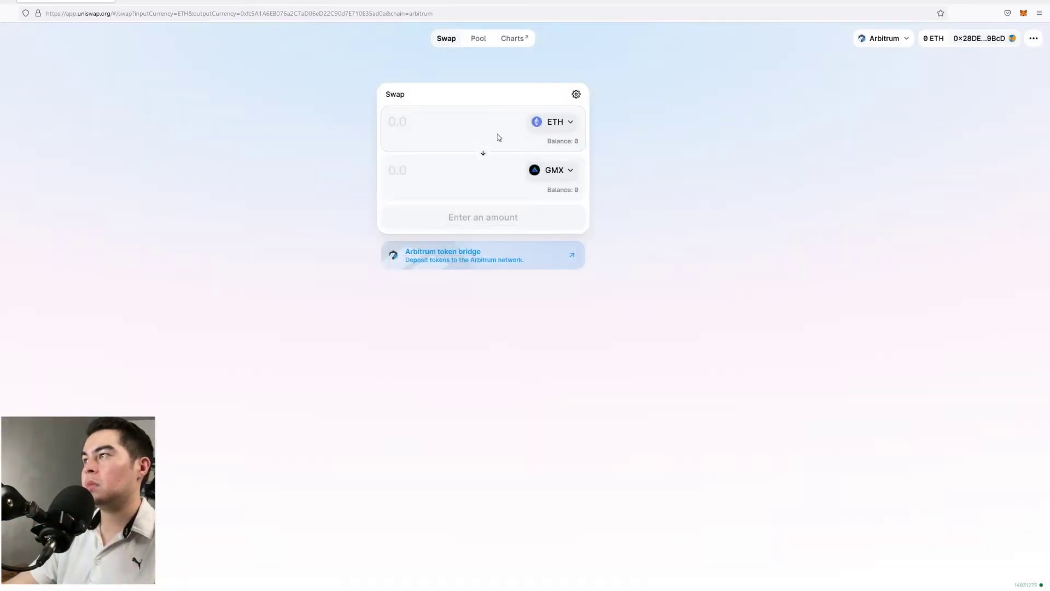
left_click(497, 136)
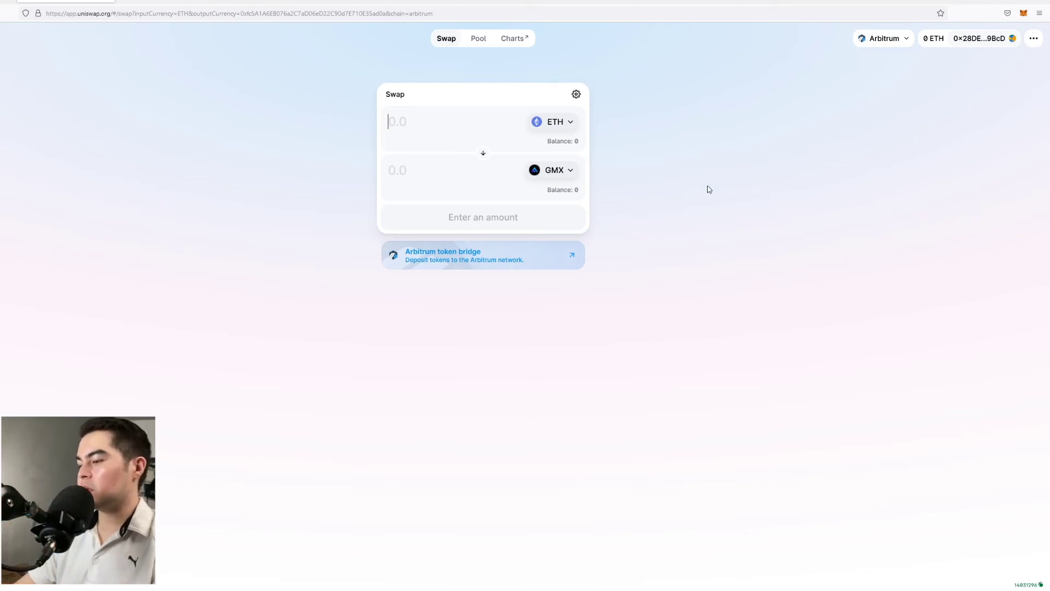
type(".1")
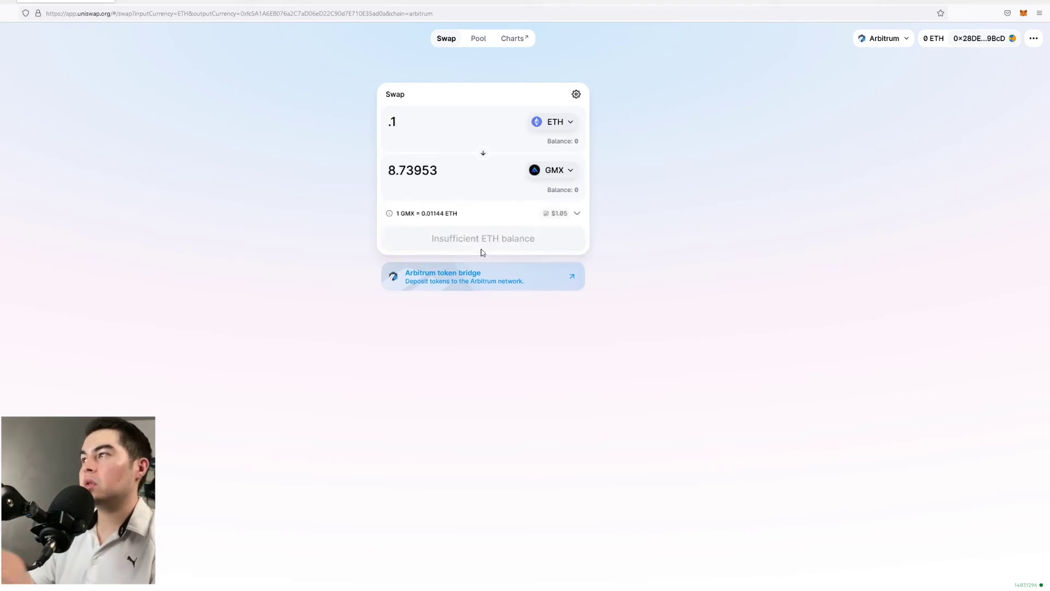
left_click(424, 212)
left_click(459, 218)
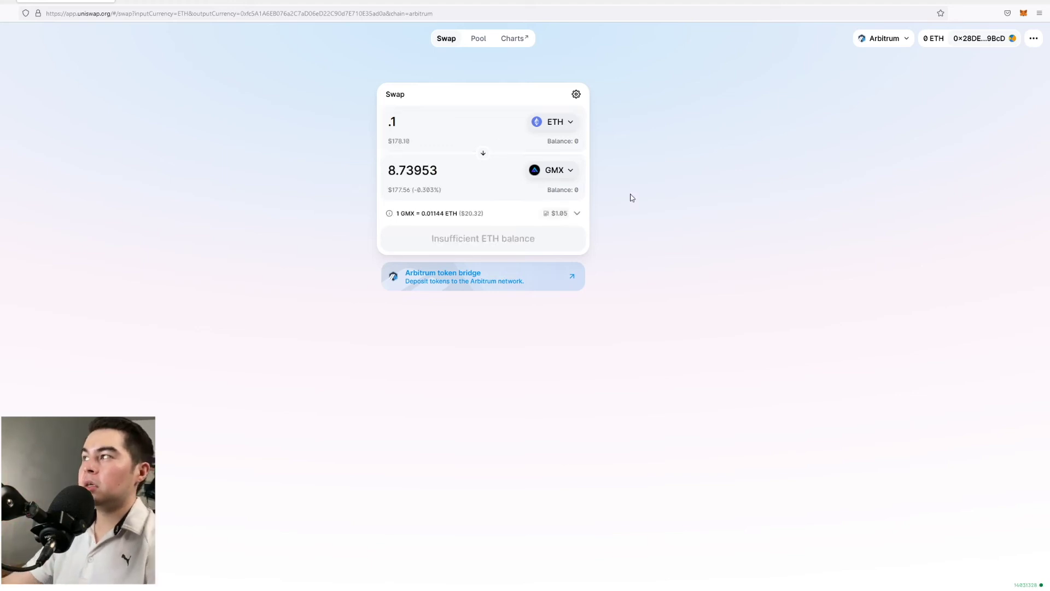
left_click(581, 217)
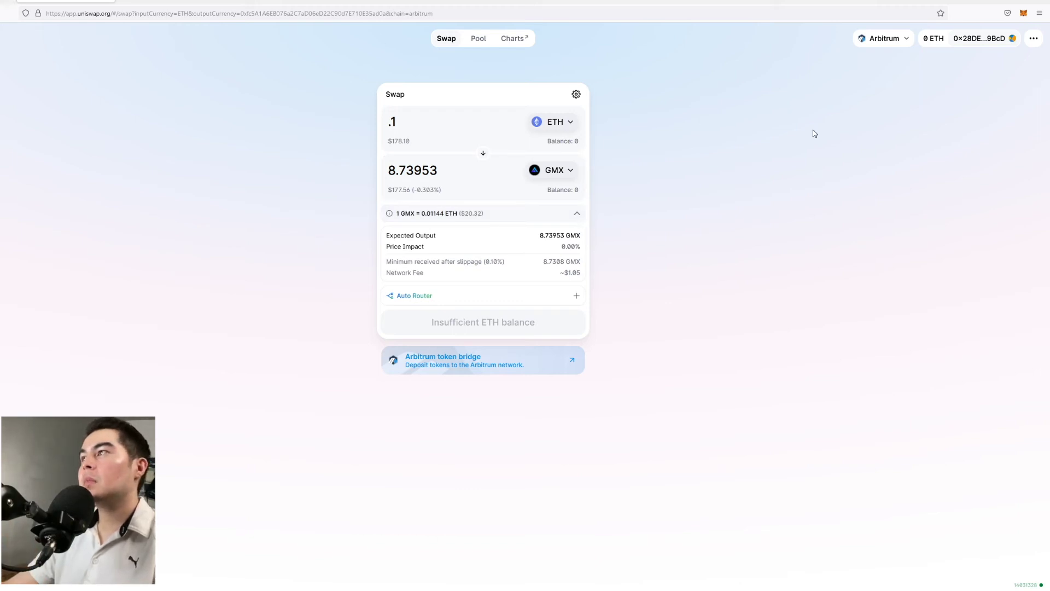
left_click(8, 1)
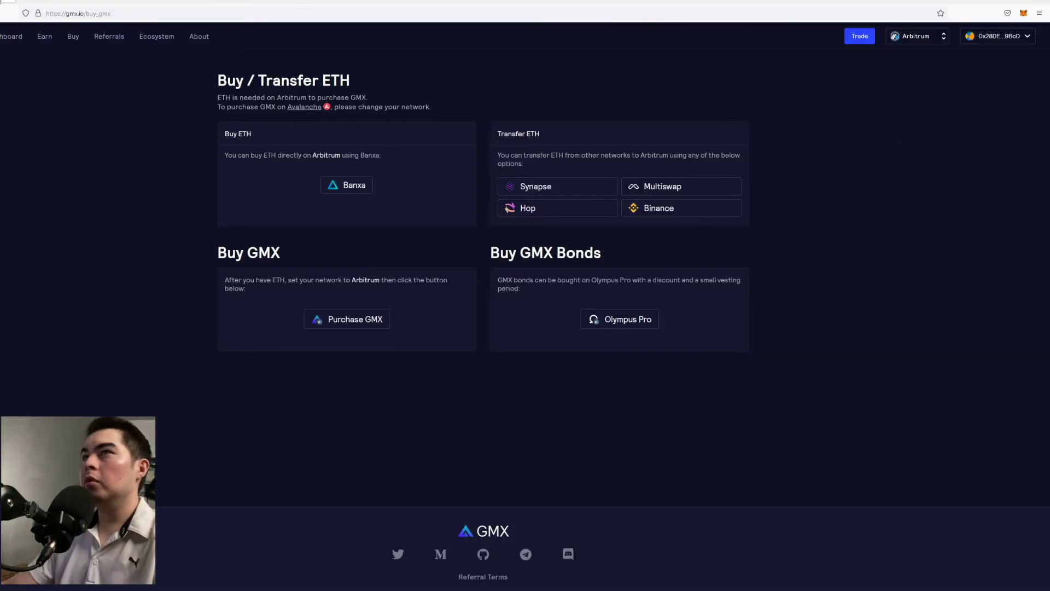
Open Earn and read the price/APR tooltips: GMX $20.31 at 24.77%, GLP $0.901 at 19.70%.
left_click(44, 37)
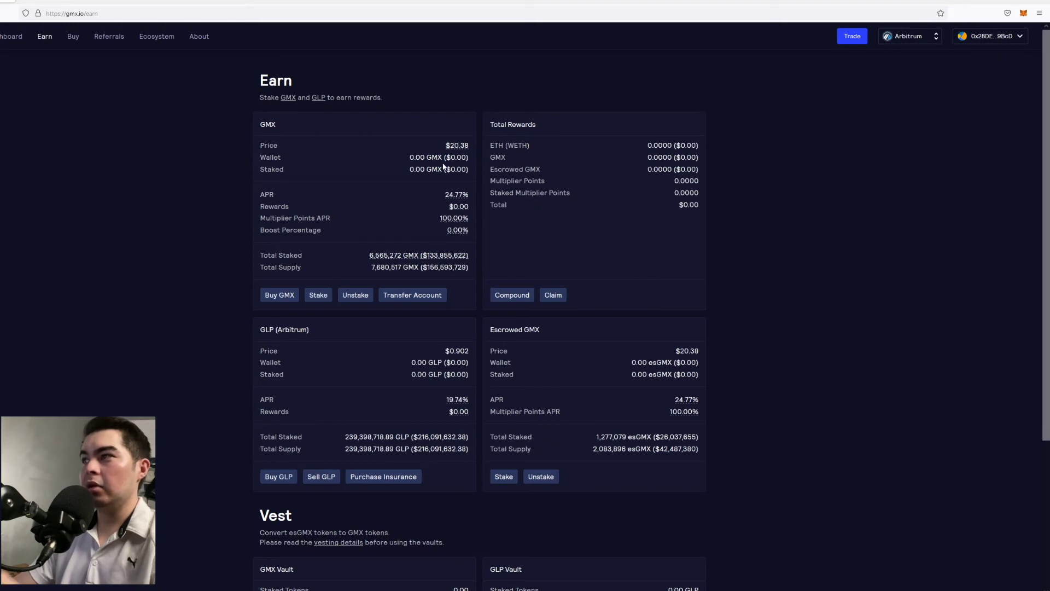
mouse_move(450, 147)
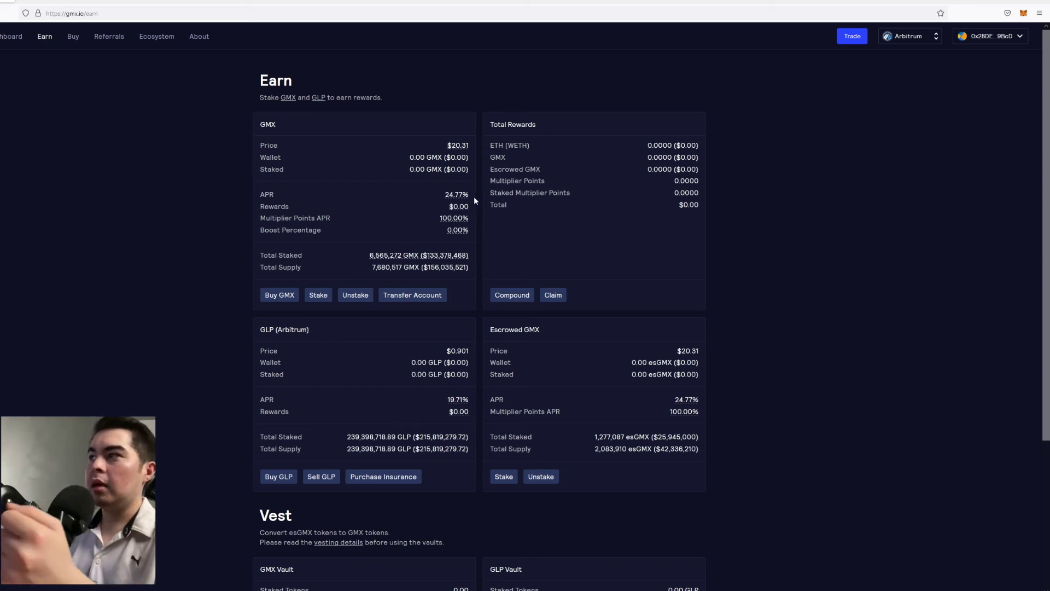
mouse_move(463, 194)
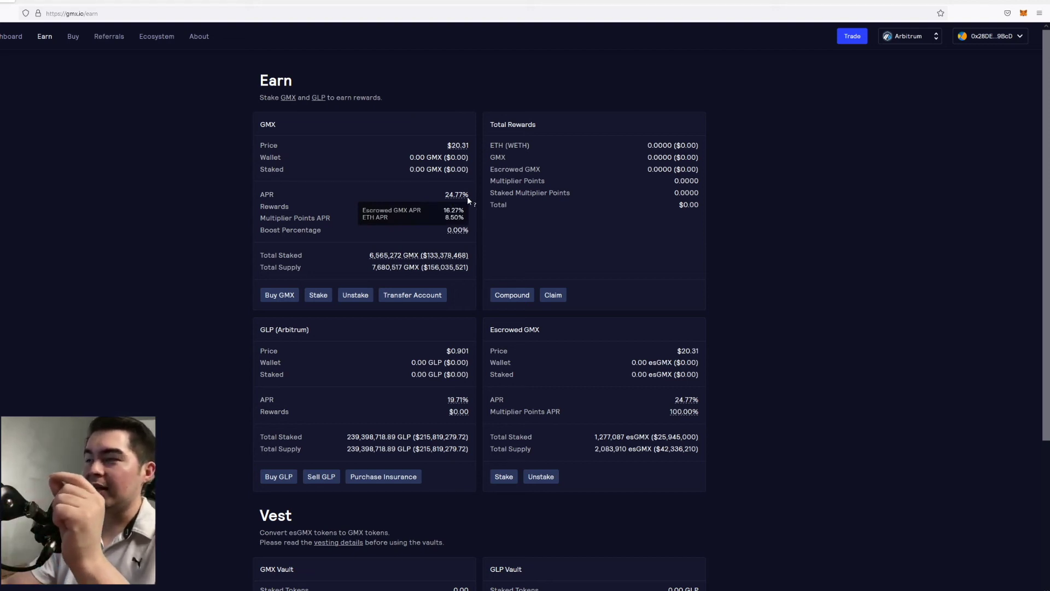
mouse_move(465, 195)
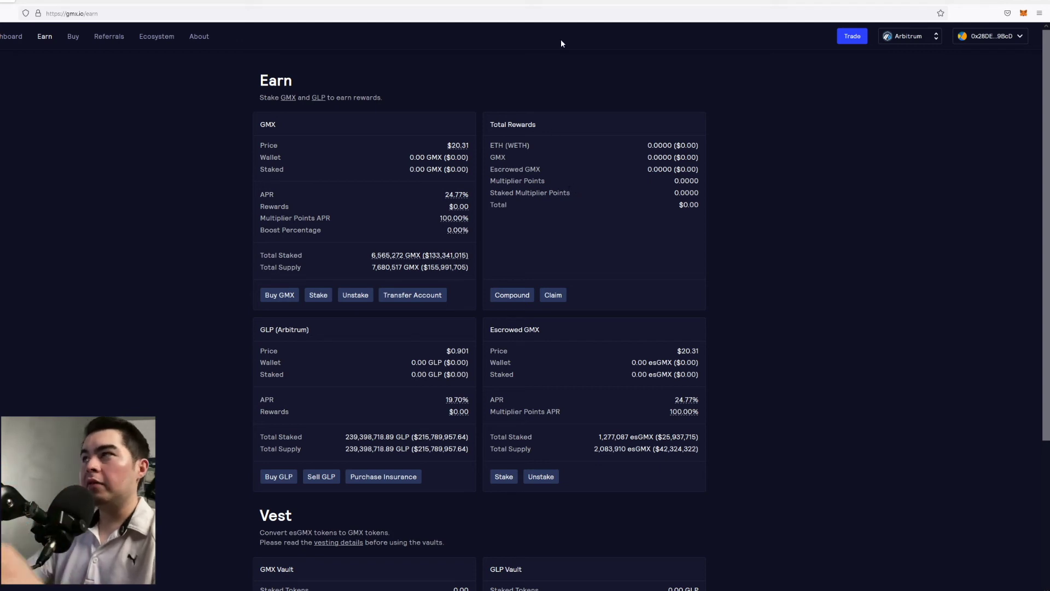
Load the ftx.us homepage in a new browser tab.
left_click(529, 0)
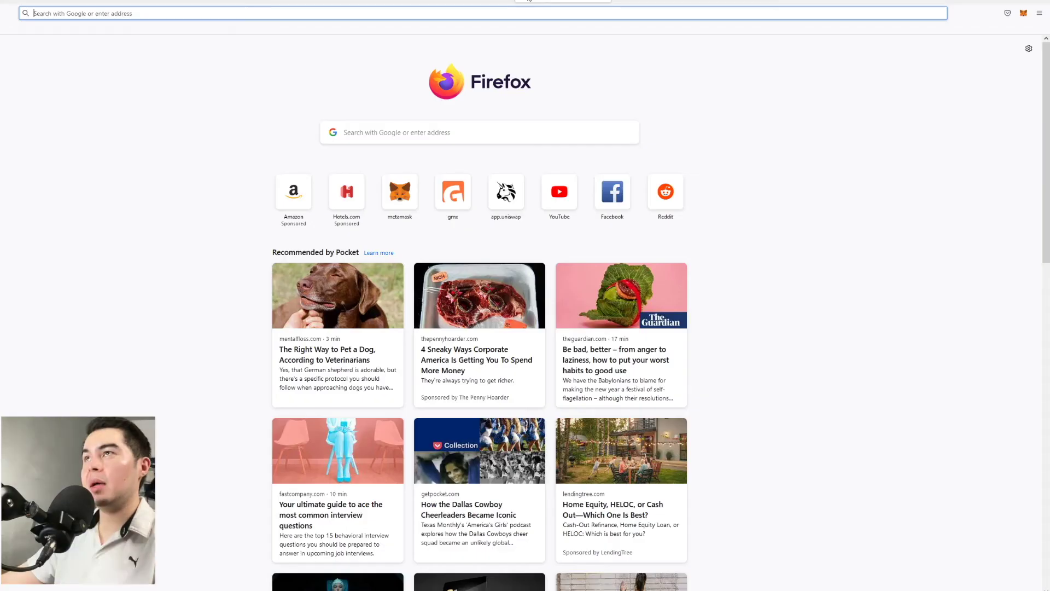
type("ftx.us")
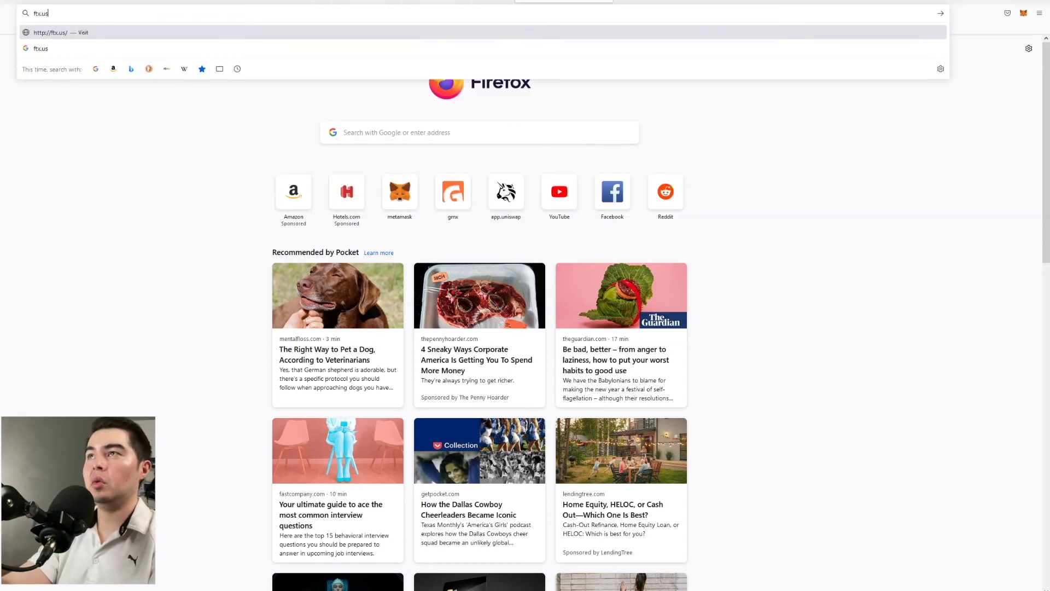
key("Return")
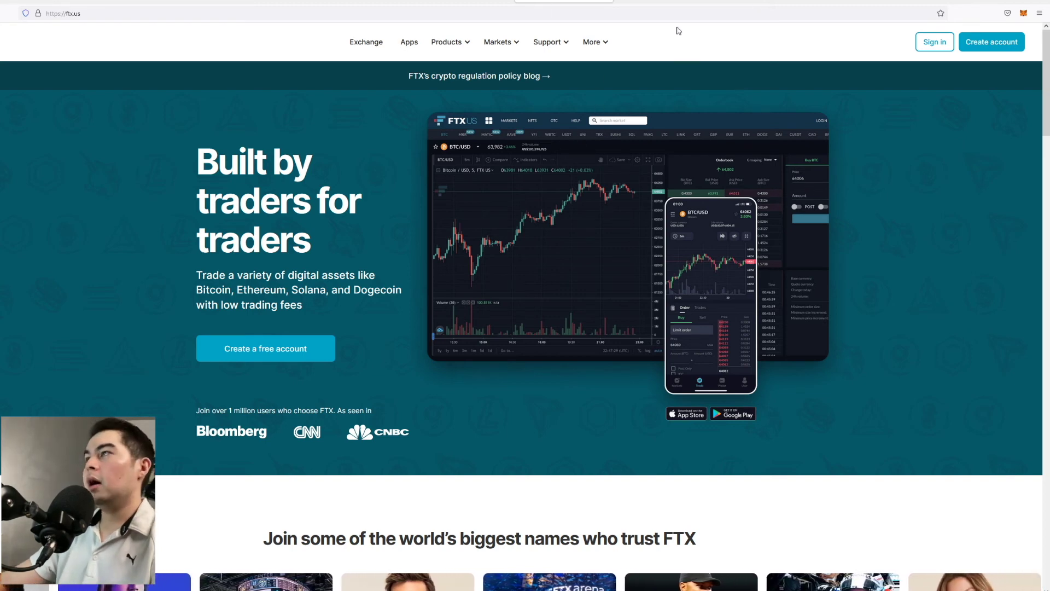
Look through the open tabs, including the Uniswap 0.1 ETH quote, then return to GMX Earn.
left_click(465, 1)
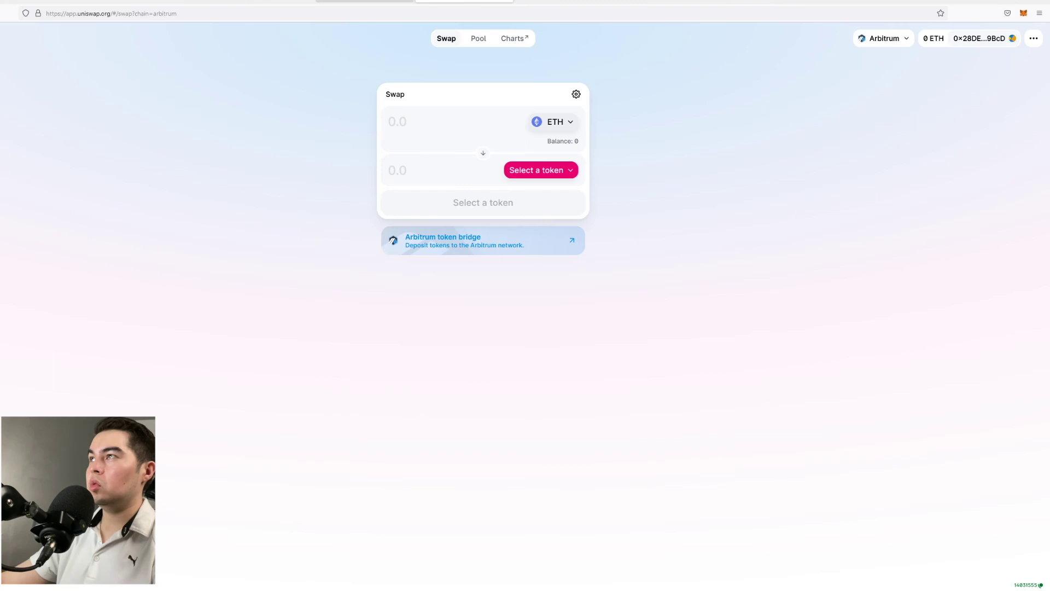
left_click(265, 1)
left_click(365, 1)
left_click(65, 1)
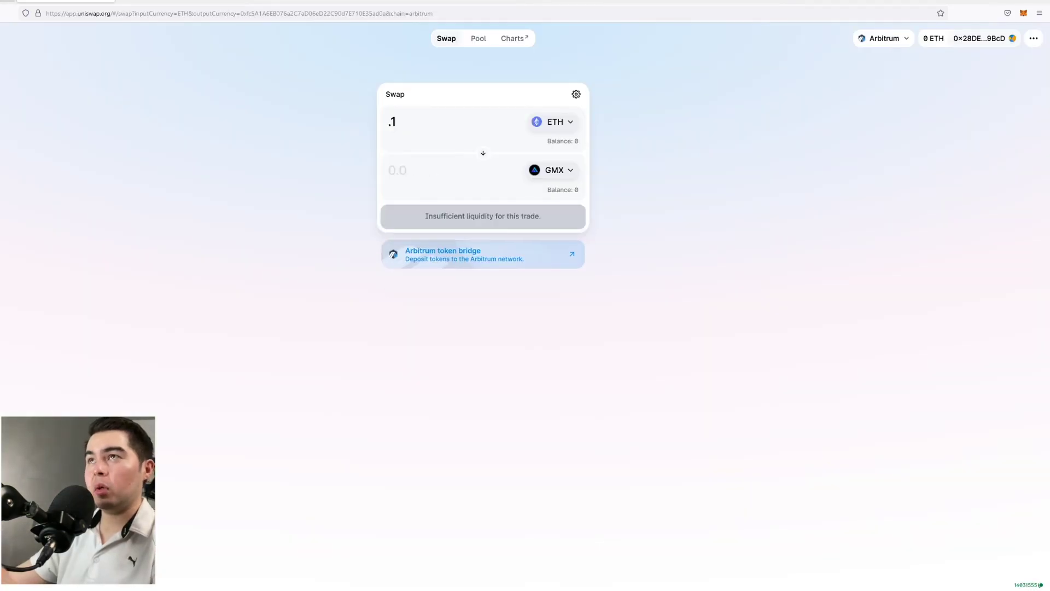
left_click(7, 1)
Switch GMX from Arbitrum to Avalanche, approving the new network and the switch in MetaMask.
left_click(912, 39)
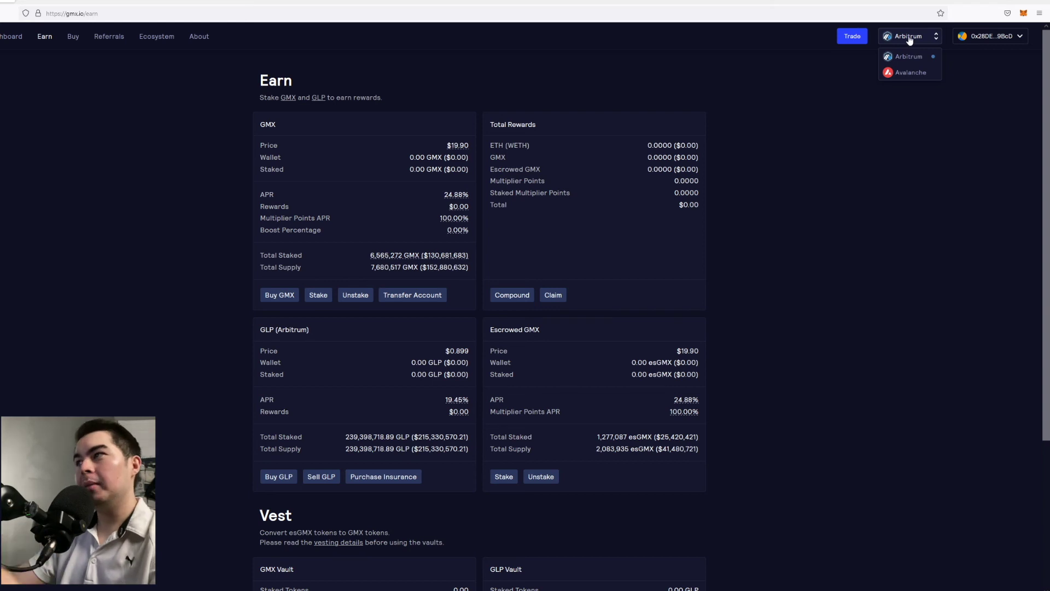
left_click(911, 72)
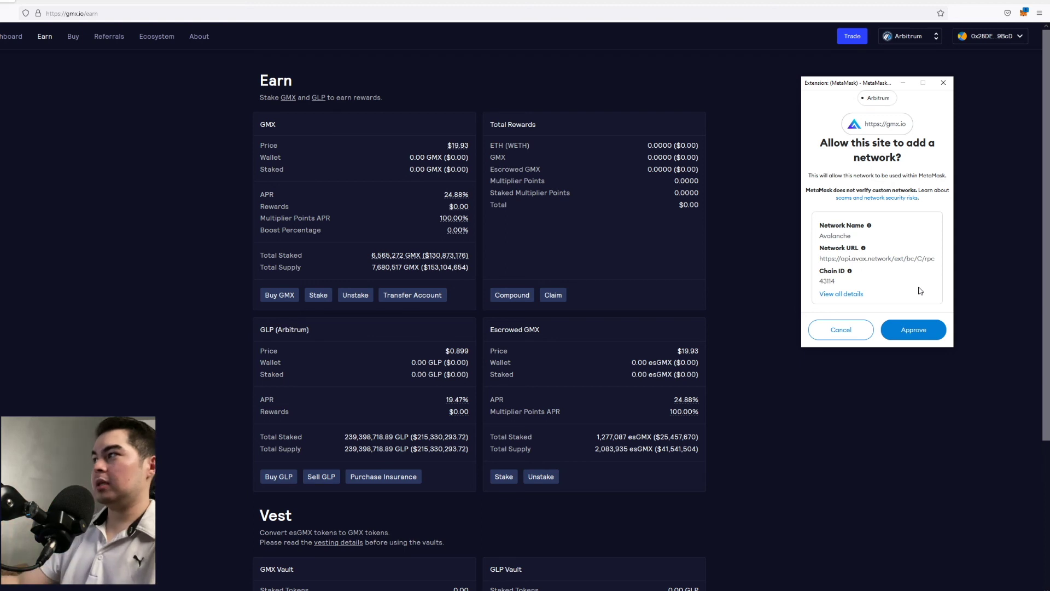
left_click(913, 335)
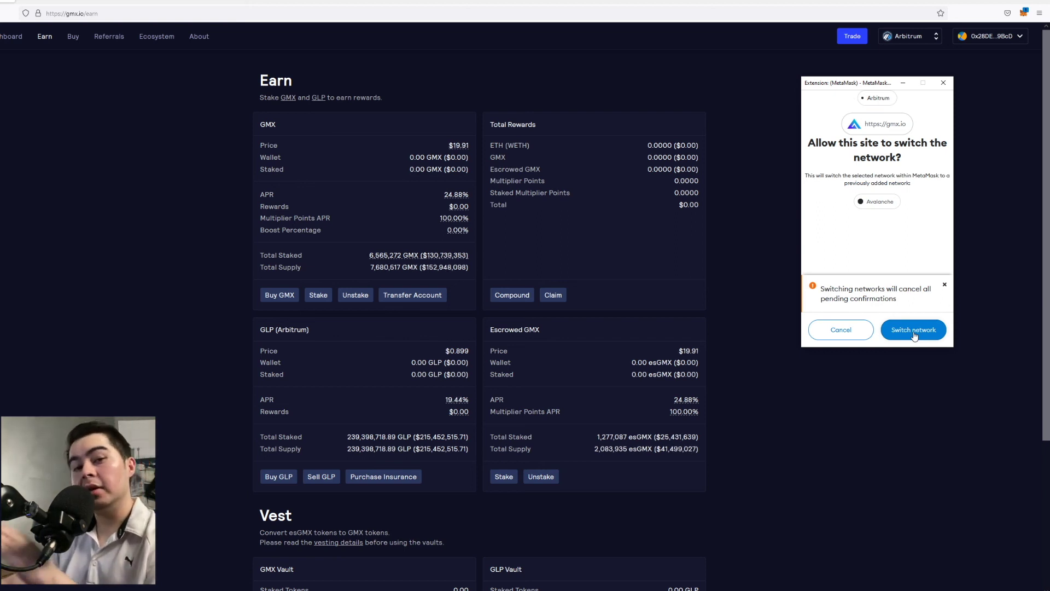
left_click(914, 331)
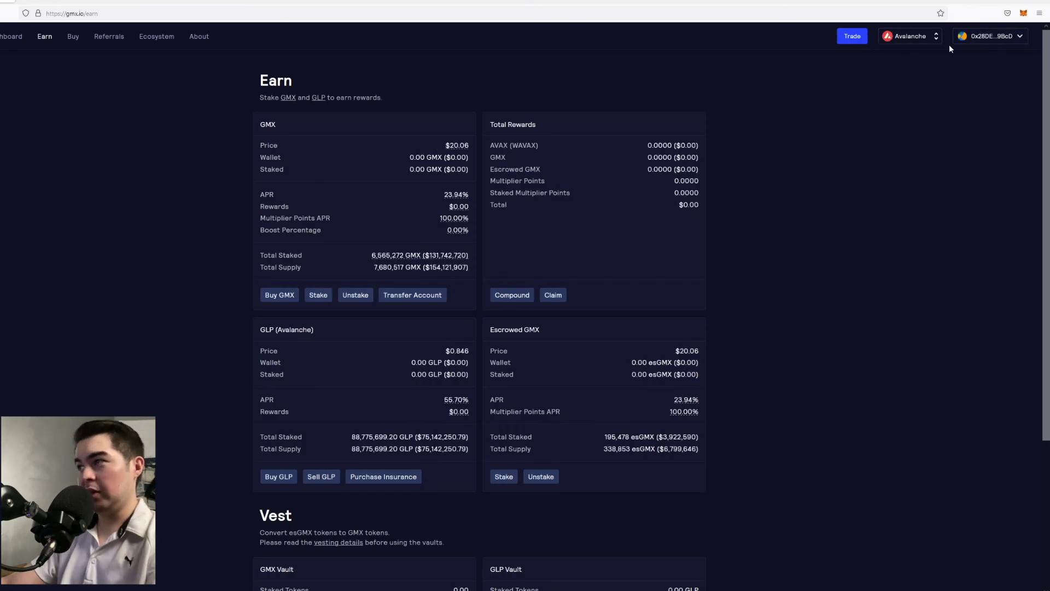
Check in MetaMask's network list that the wallet is on Avalanche with 0 AVAX.
left_click(1023, 13)
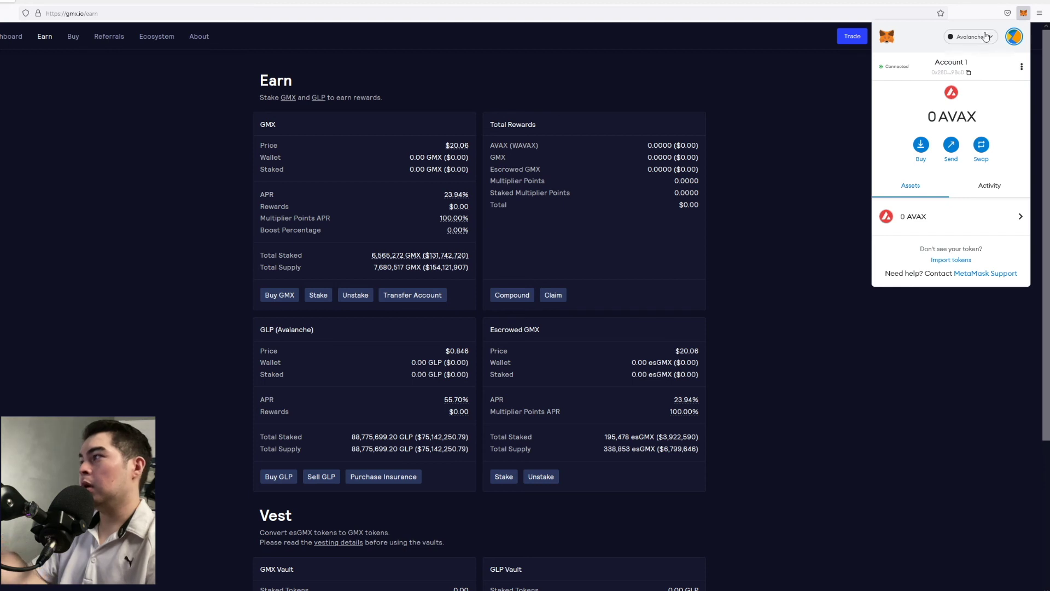
left_click(971, 37)
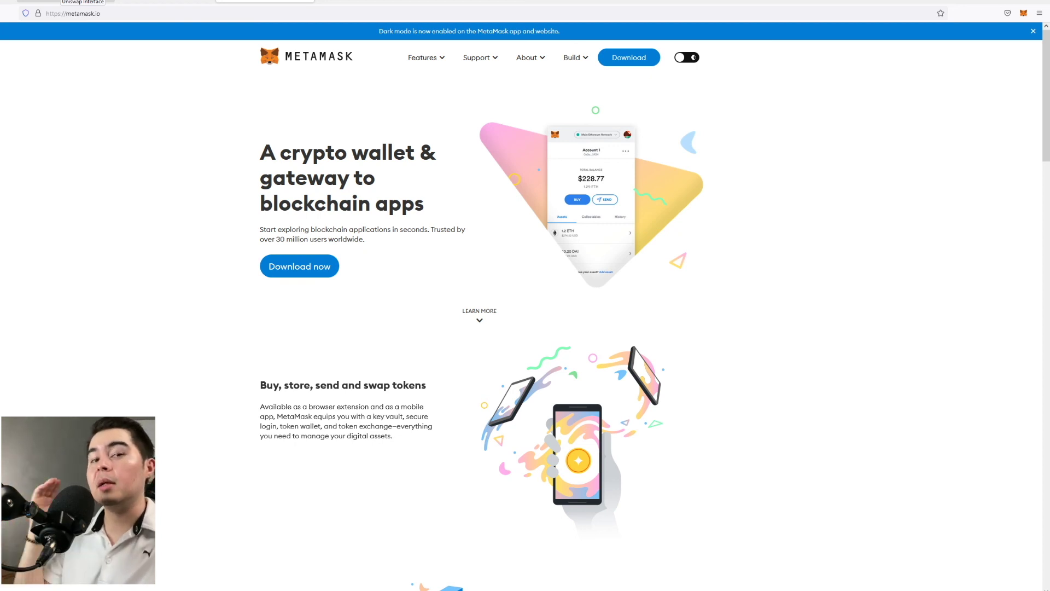
Go to the FTX US tab, review MetaMask's Ethereum Mainnet, Avalanche and Arbitrum networks, then close the wallet.
key("ctrl+Tab")
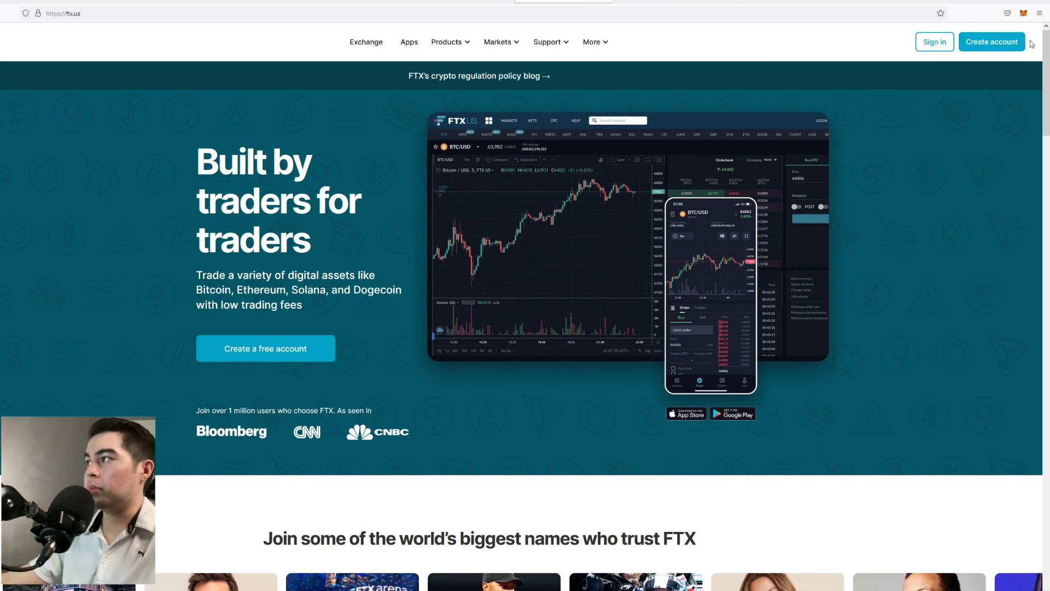
left_click(1023, 13)
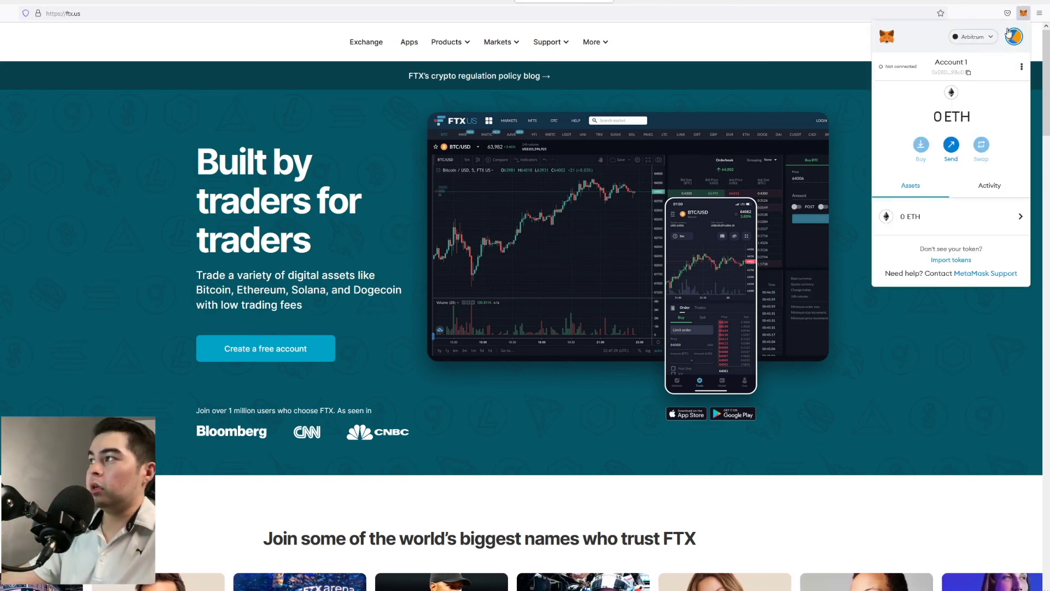
left_click(976, 37)
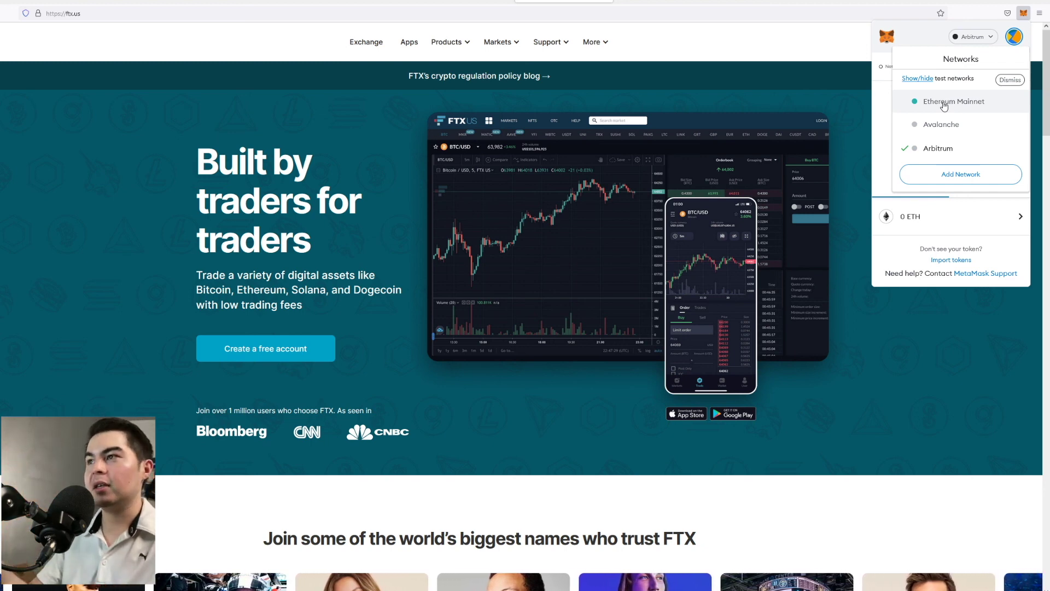
left_click(834, 130)
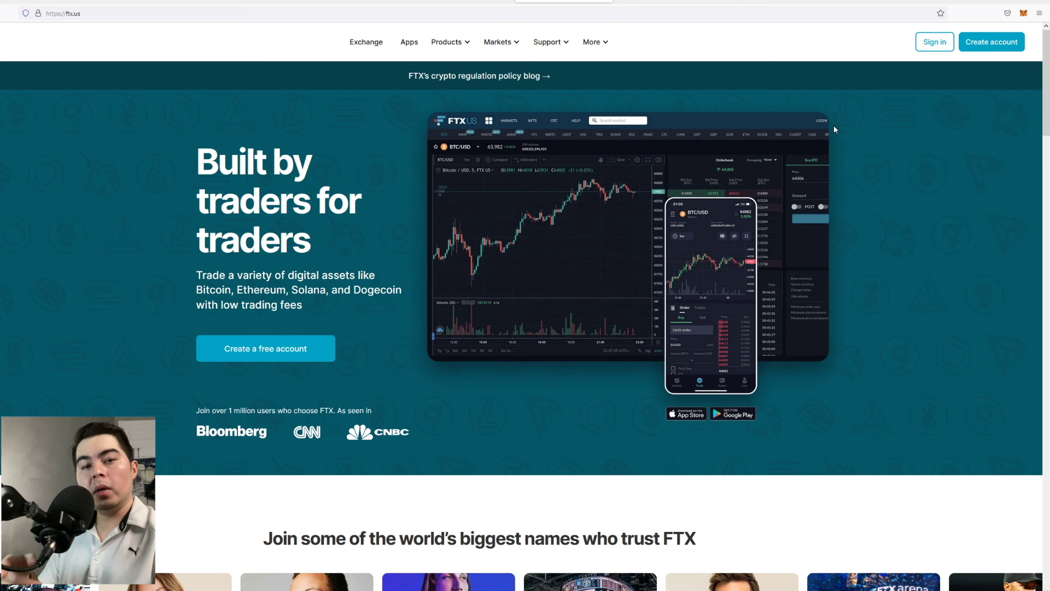